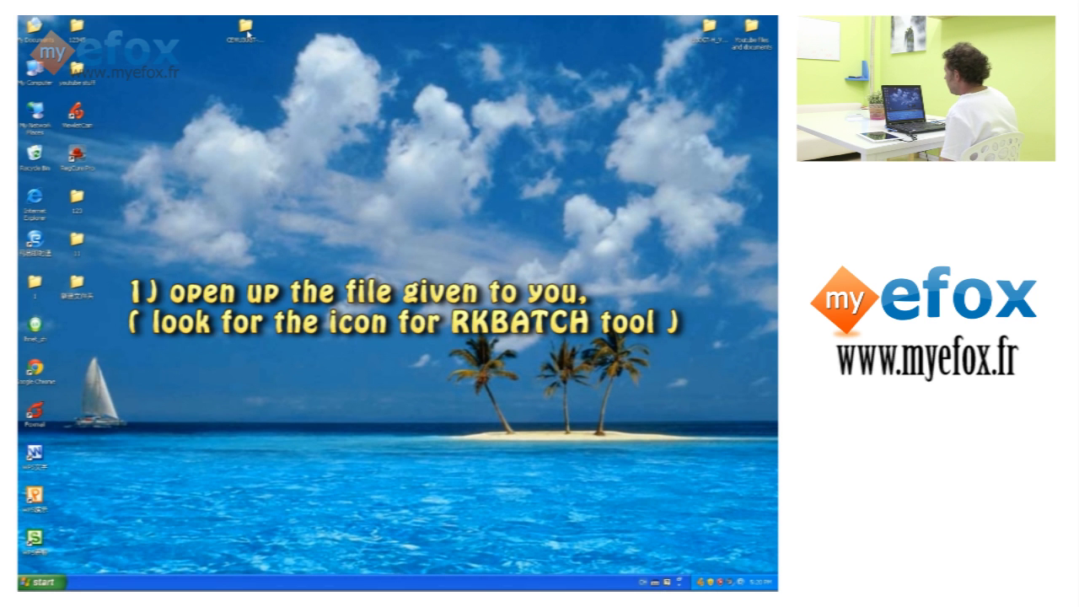
Launch RkBatchTool.exe from the firmware package's 升级工具 tools folder
double_click(246, 30)
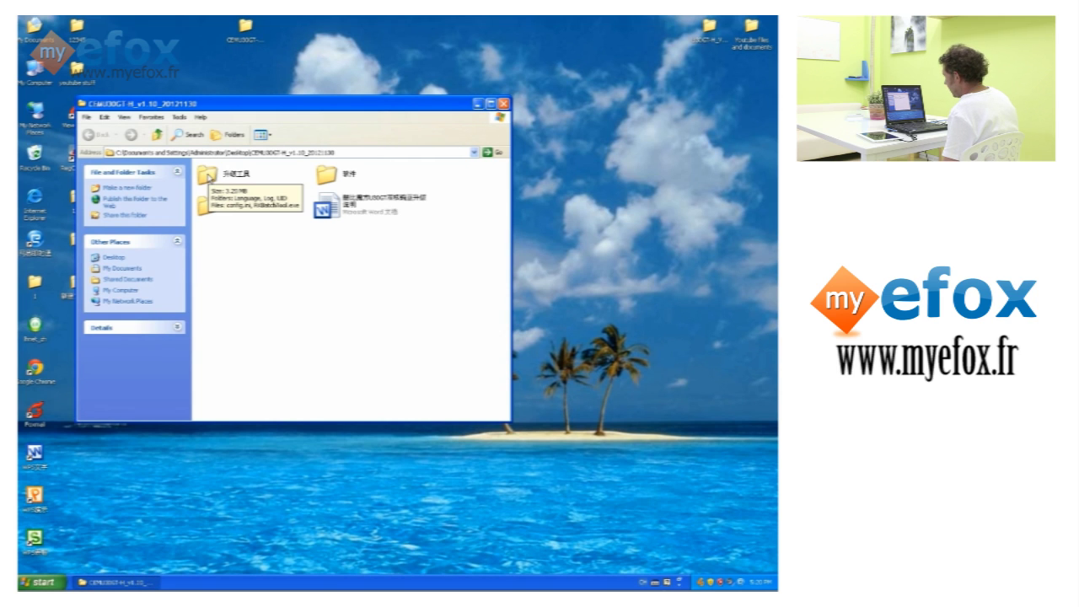
double_click(209, 176)
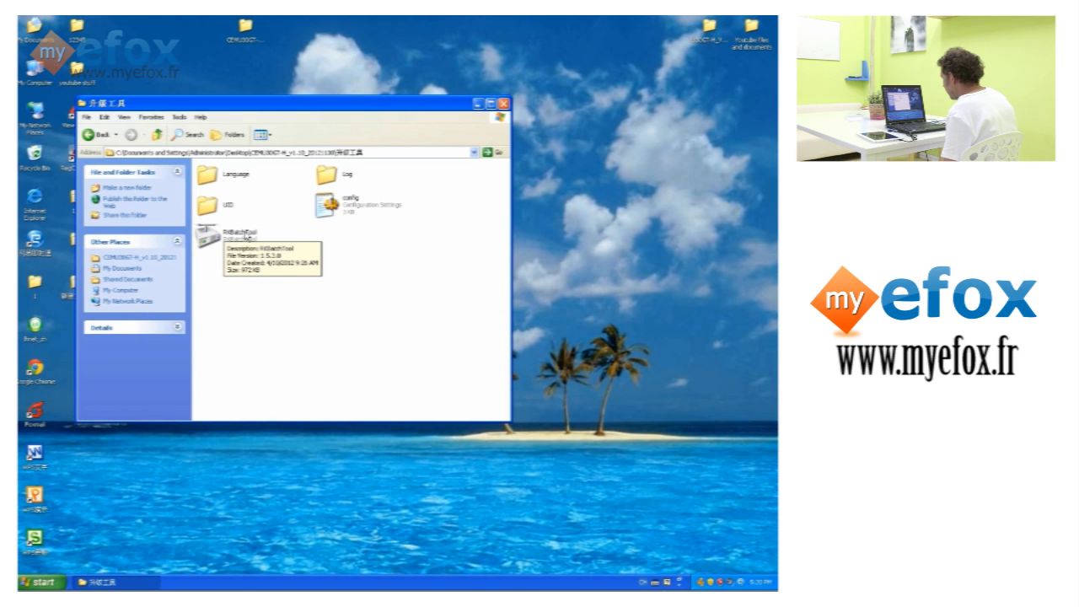
double_click(208, 237)
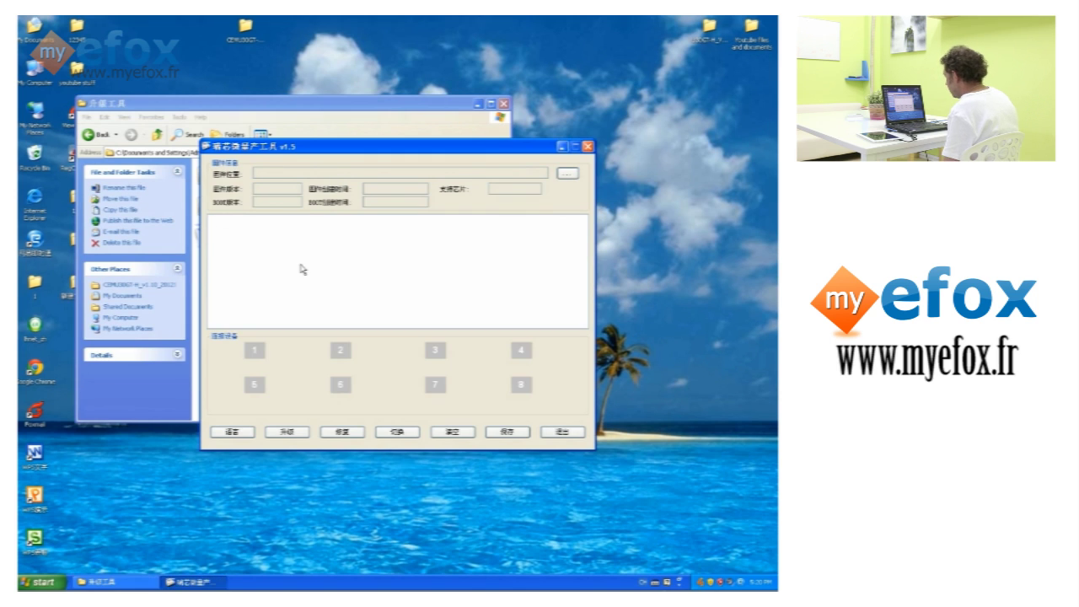
Switch the Rockchip Batch Tool interface language to English (英文)
click(235, 432)
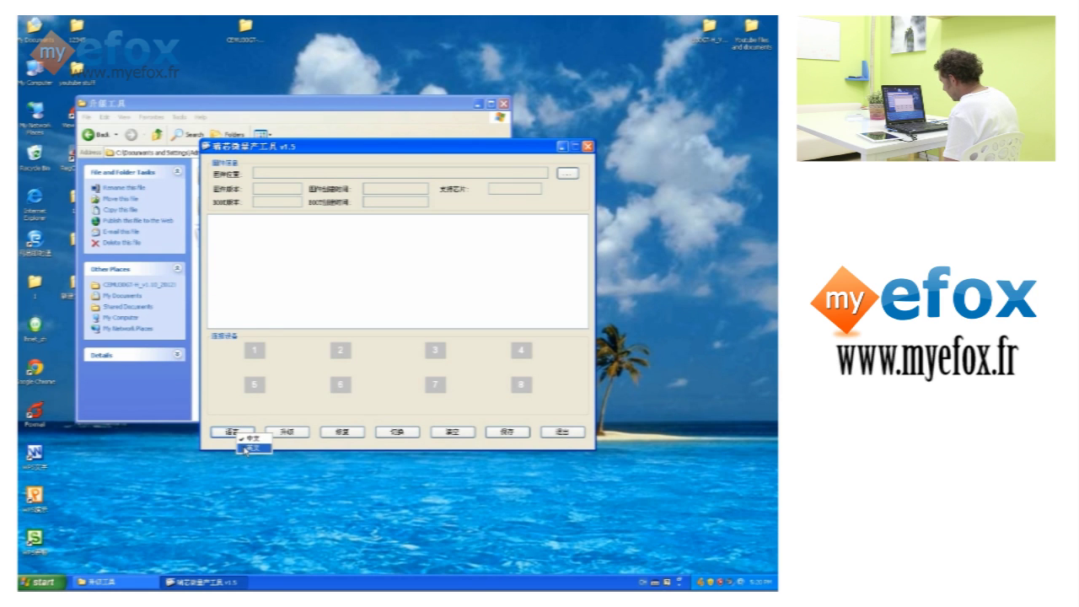
click(246, 448)
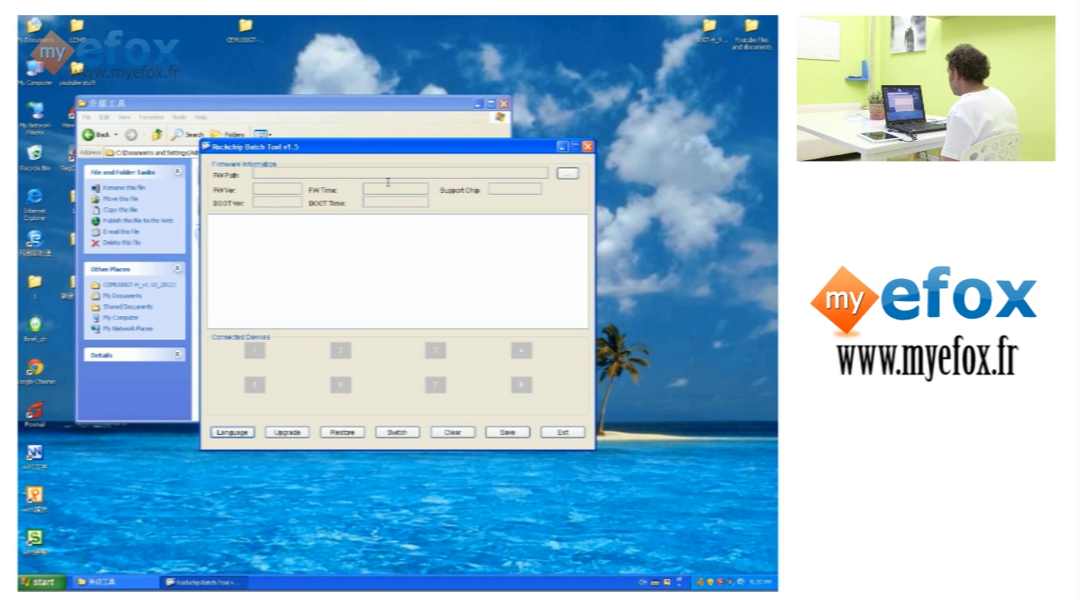
Load the firmware .img file from the 软件 folder (FW Ver 4.0.04, BOOT Ver 1.20)
click(567, 174)
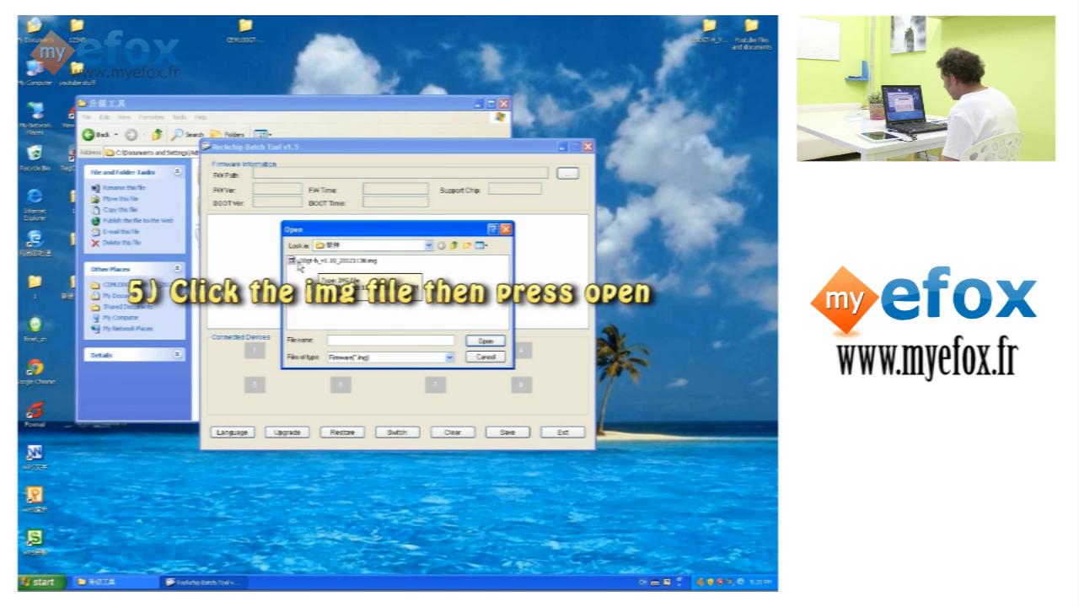
click(453, 245)
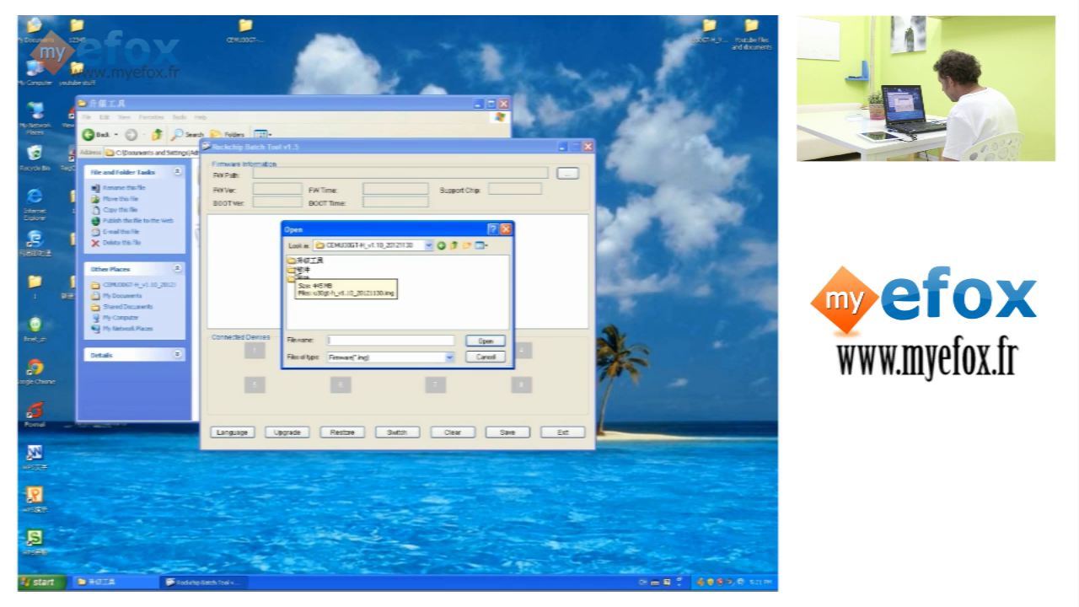
double_click(293, 270)
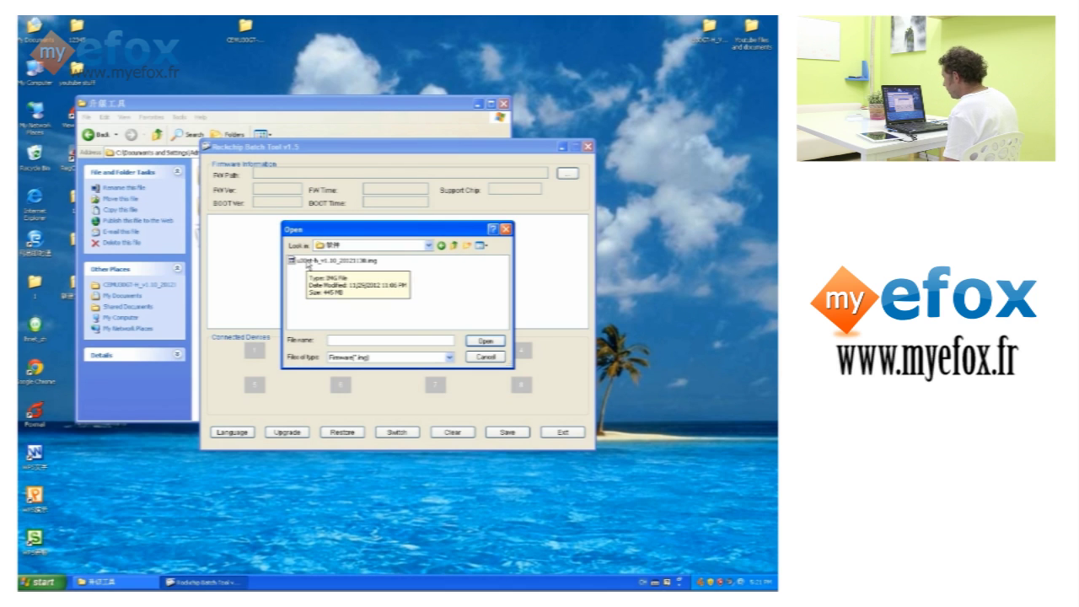
click(308, 263)
click(484, 342)
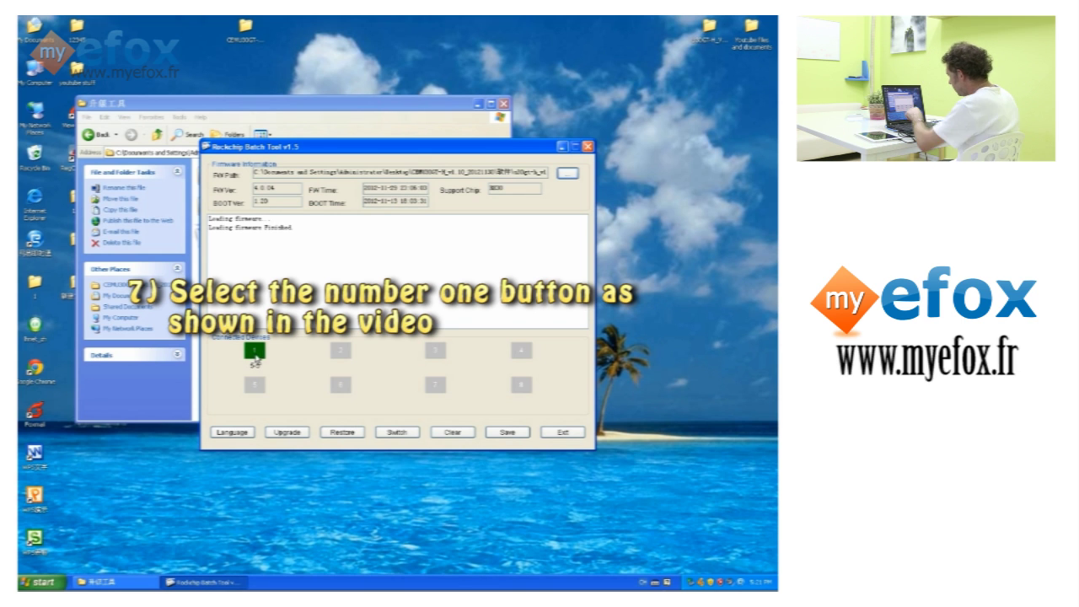
Select the tablet connected as device 1 on port 5-5
click(255, 355)
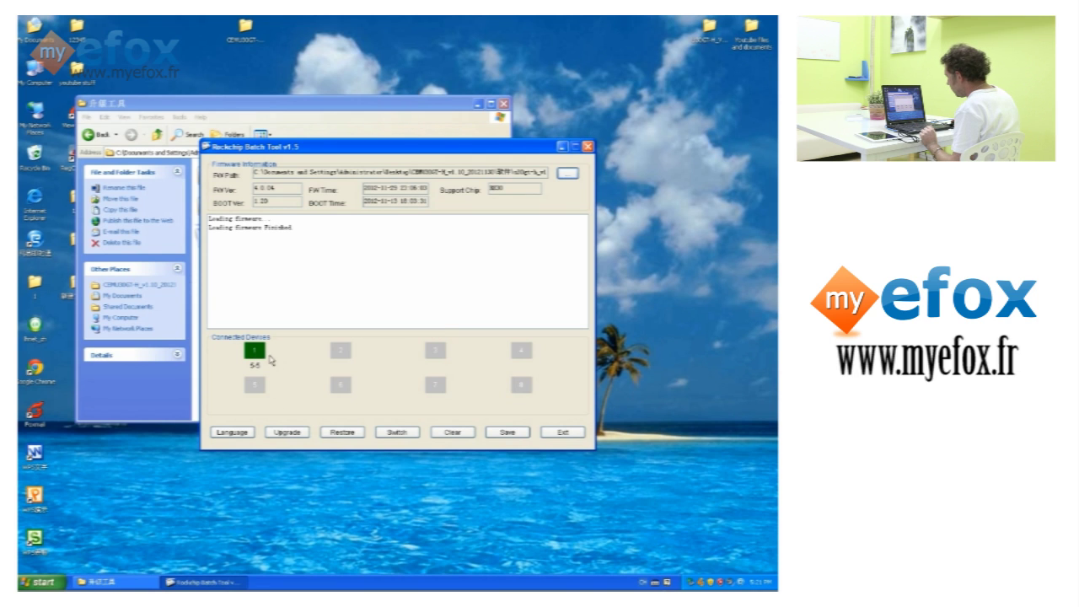
Start the upgrade, writing firmware 4.0.04 onto device 1
click(287, 435)
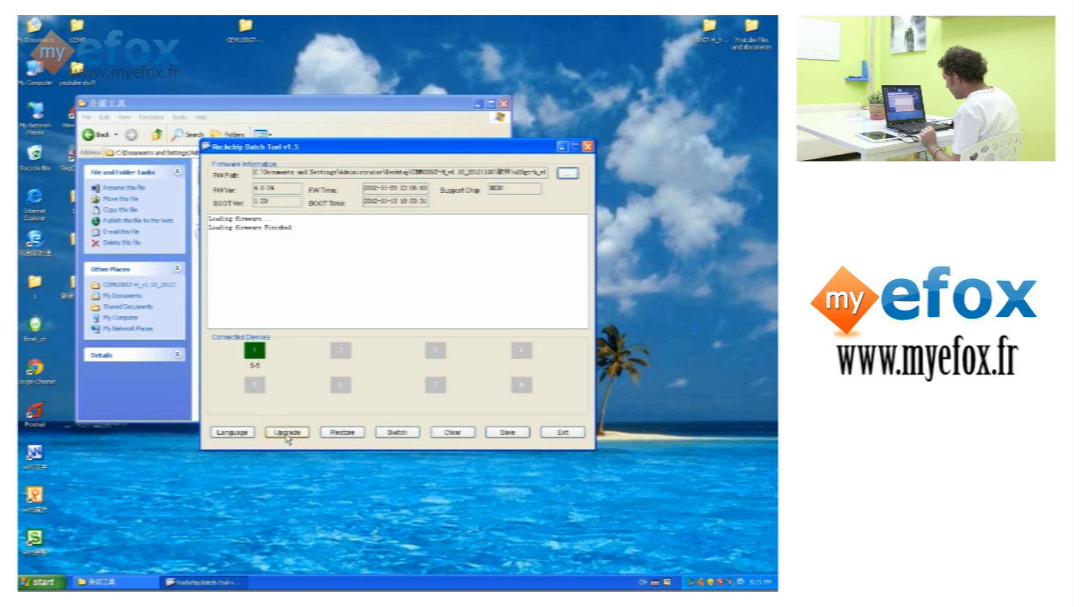